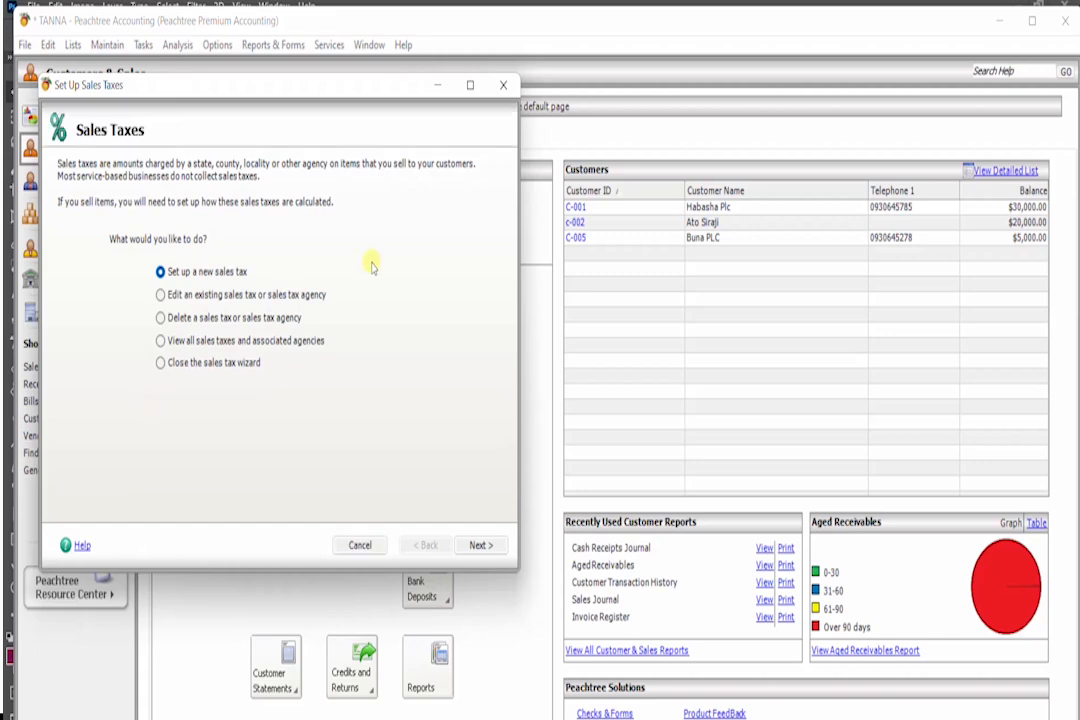
Step: Set up a new sales tax with a total rate of 15% made up of 1 individual rate, and continue to the agency details
left_click(470, 86)
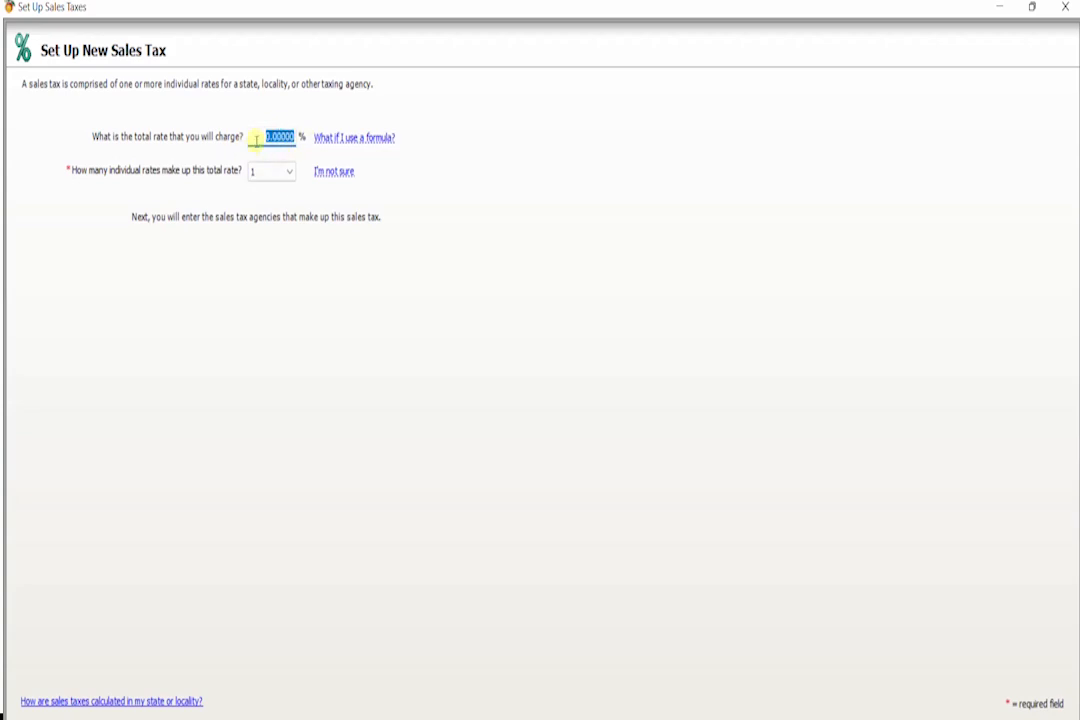
type("15")
left_click(292, 172)
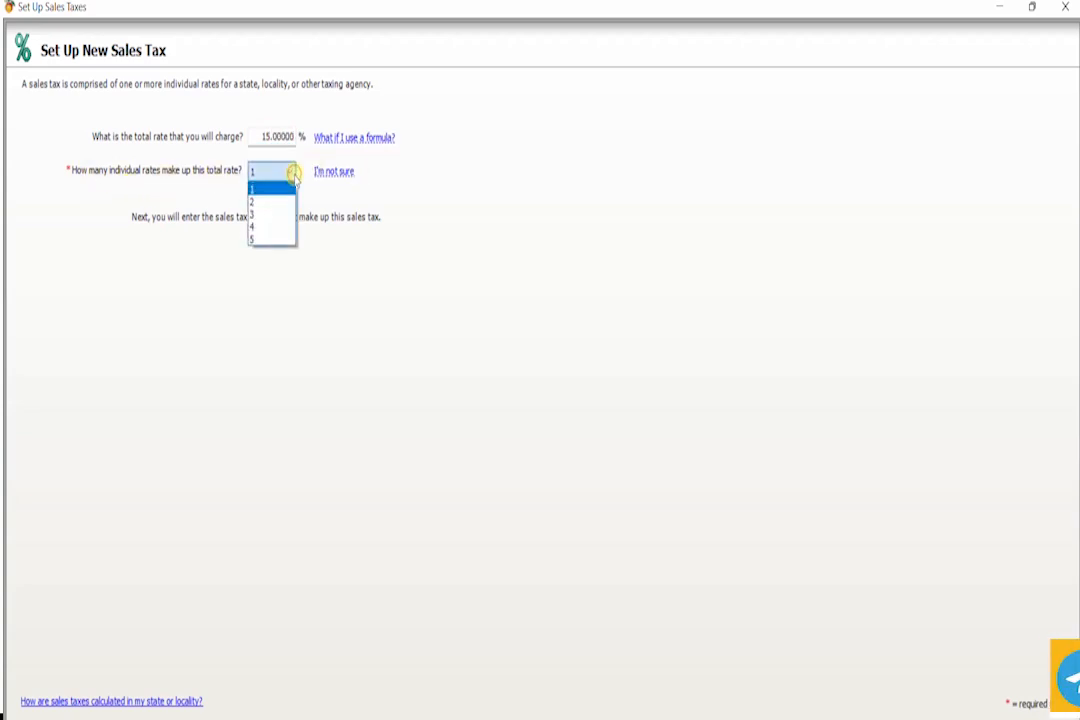
left_click(293, 173)
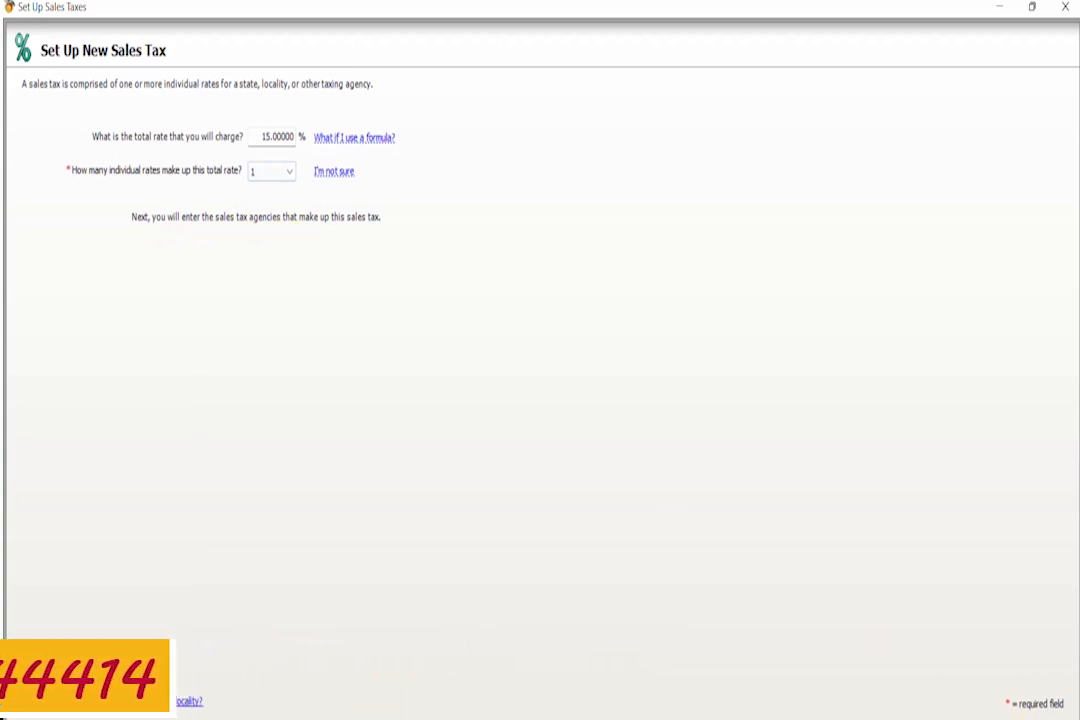
left_click(900, 718)
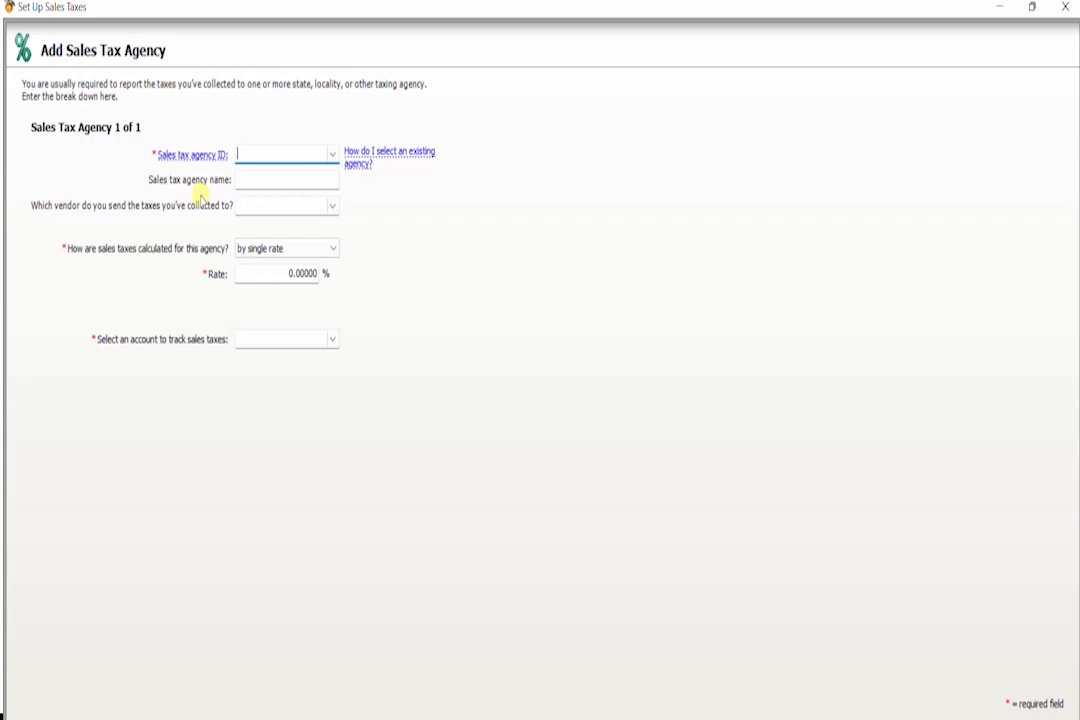
Step: Enter the sales tax agency ID AARA-001 and name Akaki Kality Revenue Branch, leaving the vendor blank
type("AARA-001")
left_click(258, 179)
type("Akaki Kality")
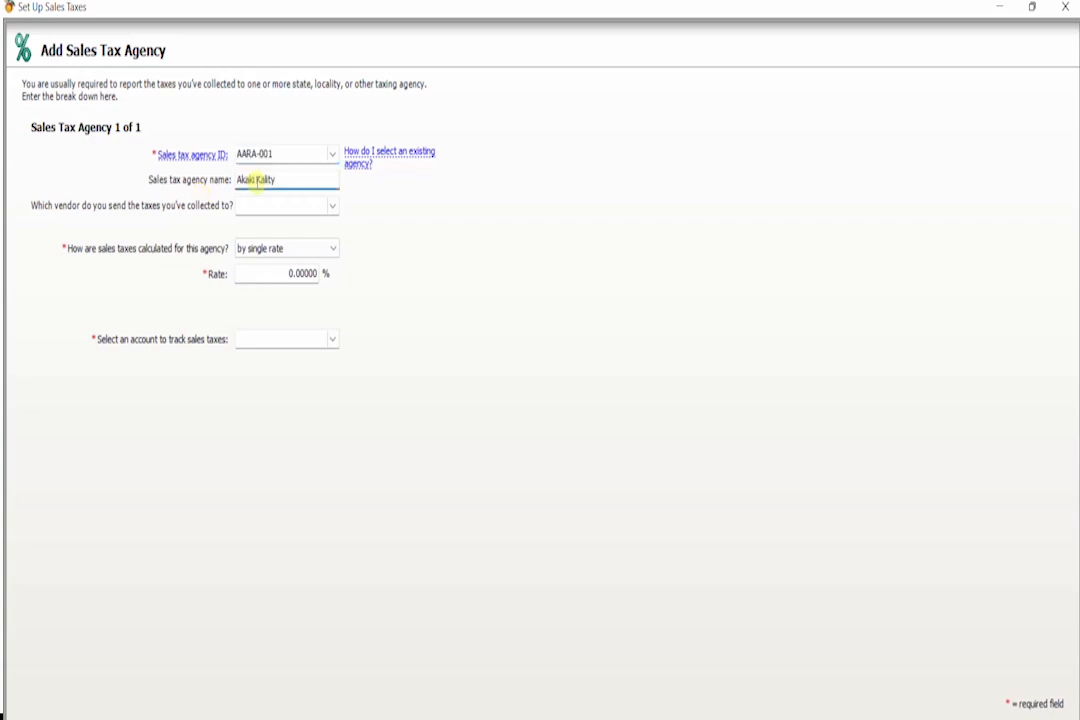
type(" Revenue Branch")
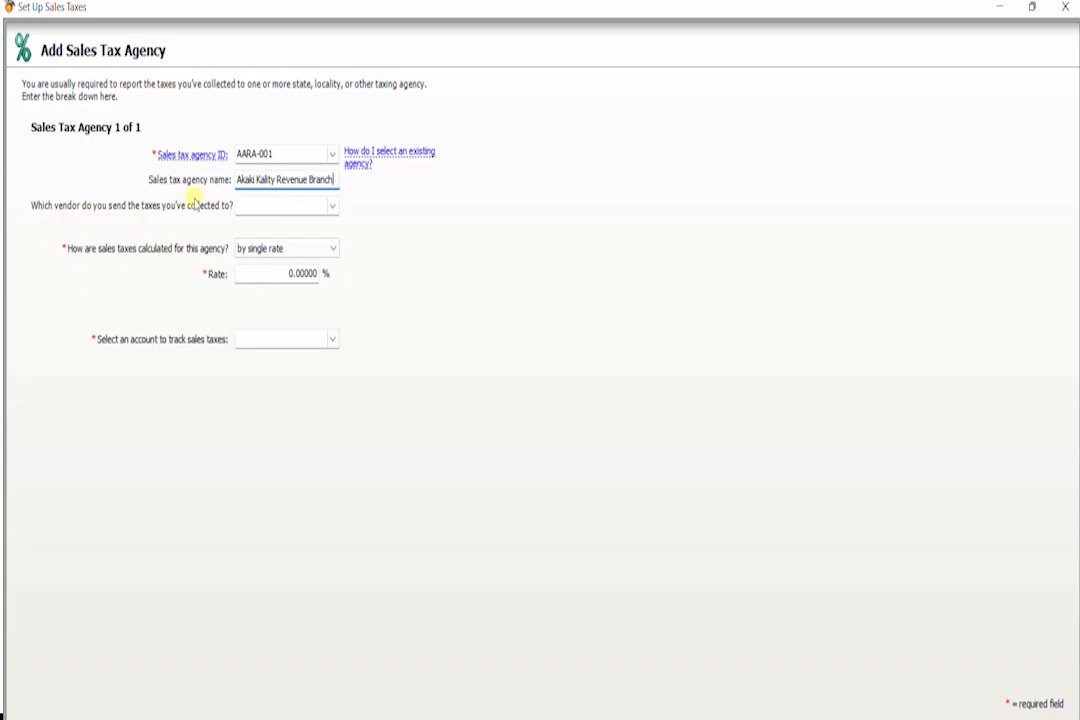
left_click(333, 205)
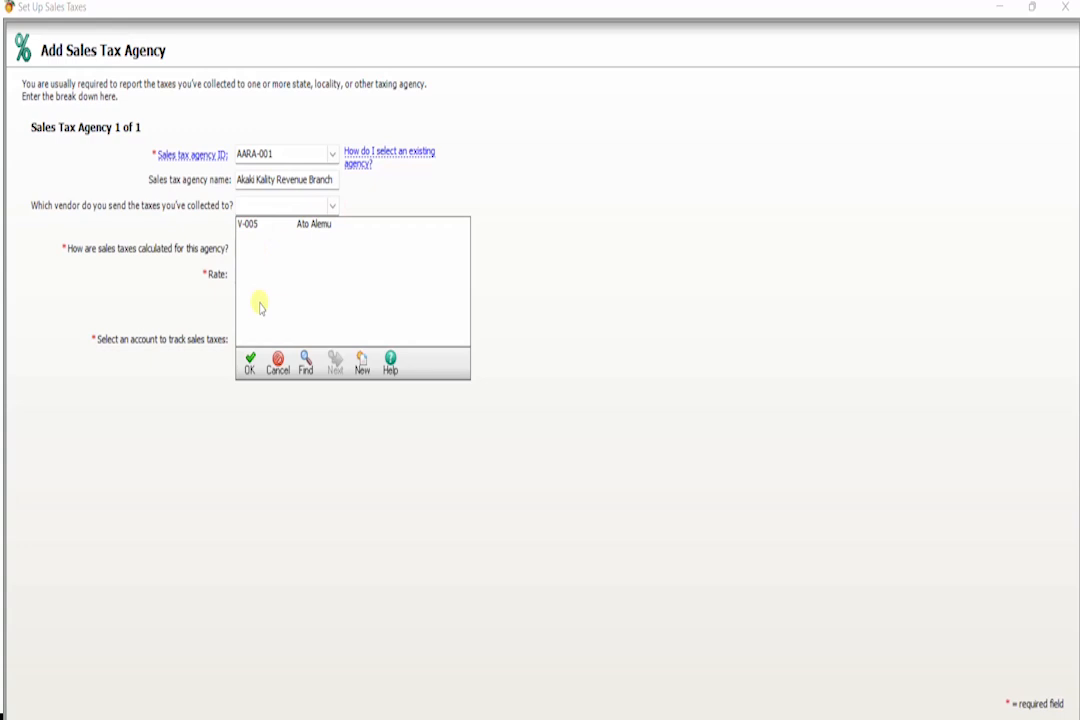
left_click(278, 364)
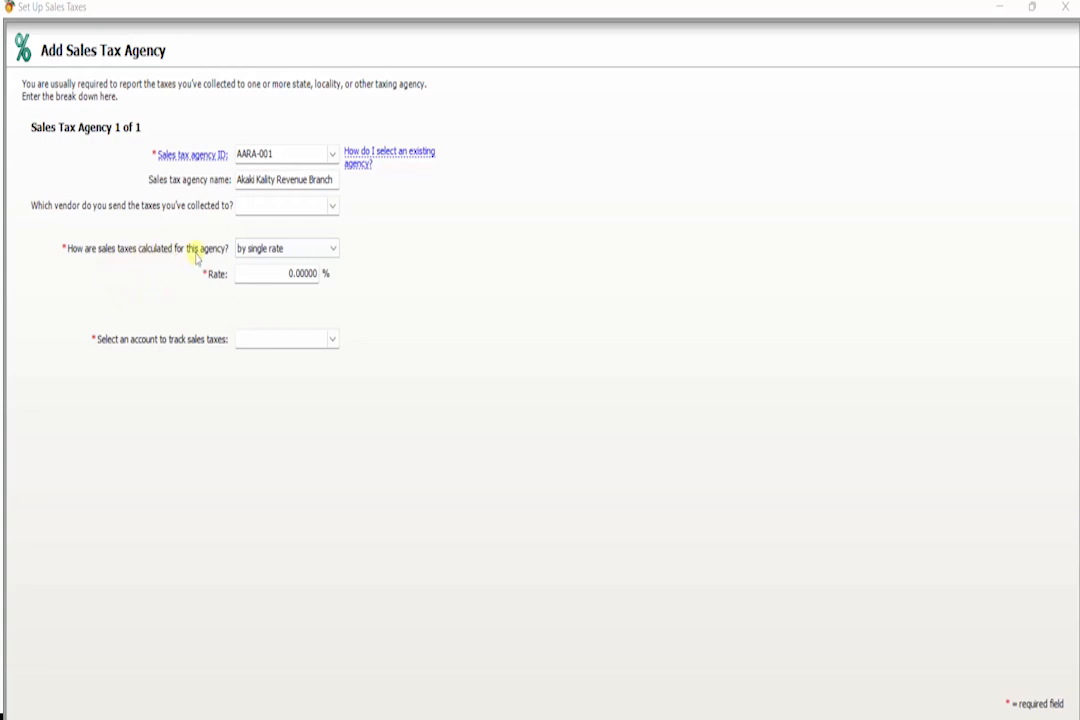
Step: Have the agency's sales taxes calculated by single rate, with a rate of 15%
left_click(315, 251)
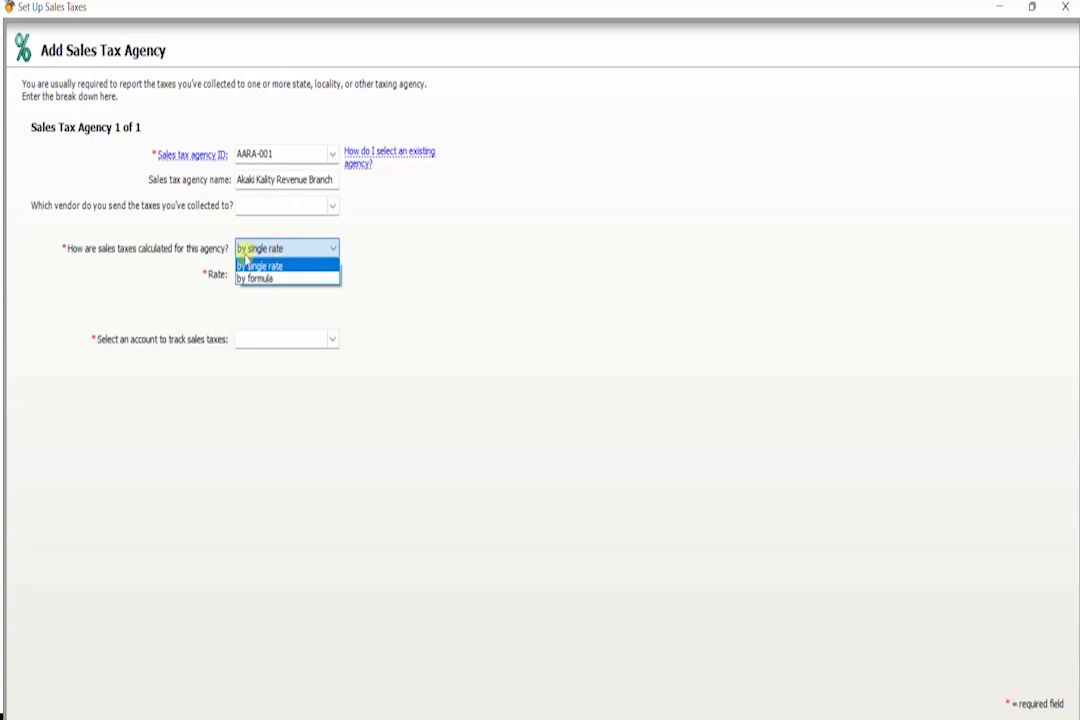
left_click(258, 266)
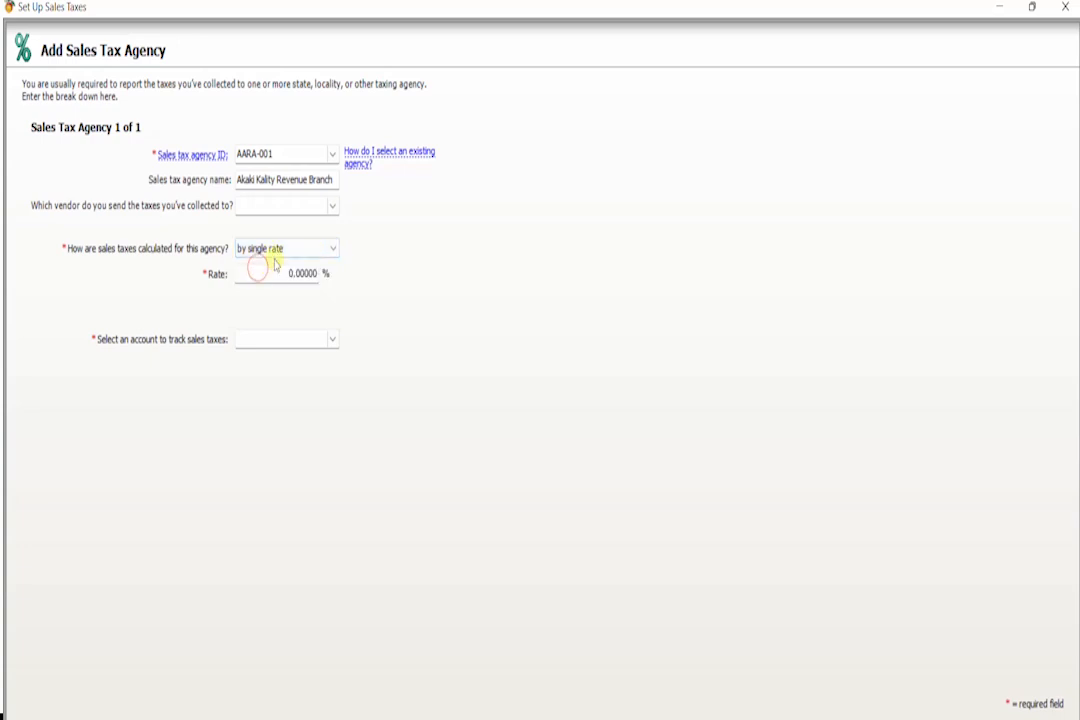
left_click(338, 248)
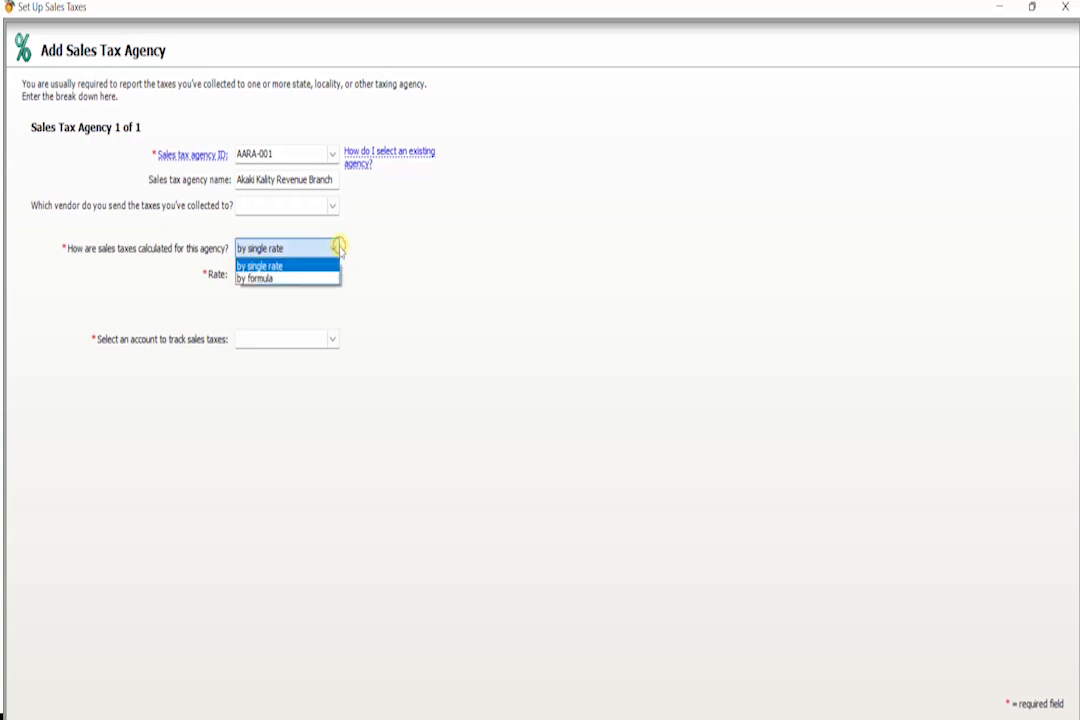
left_click(292, 265)
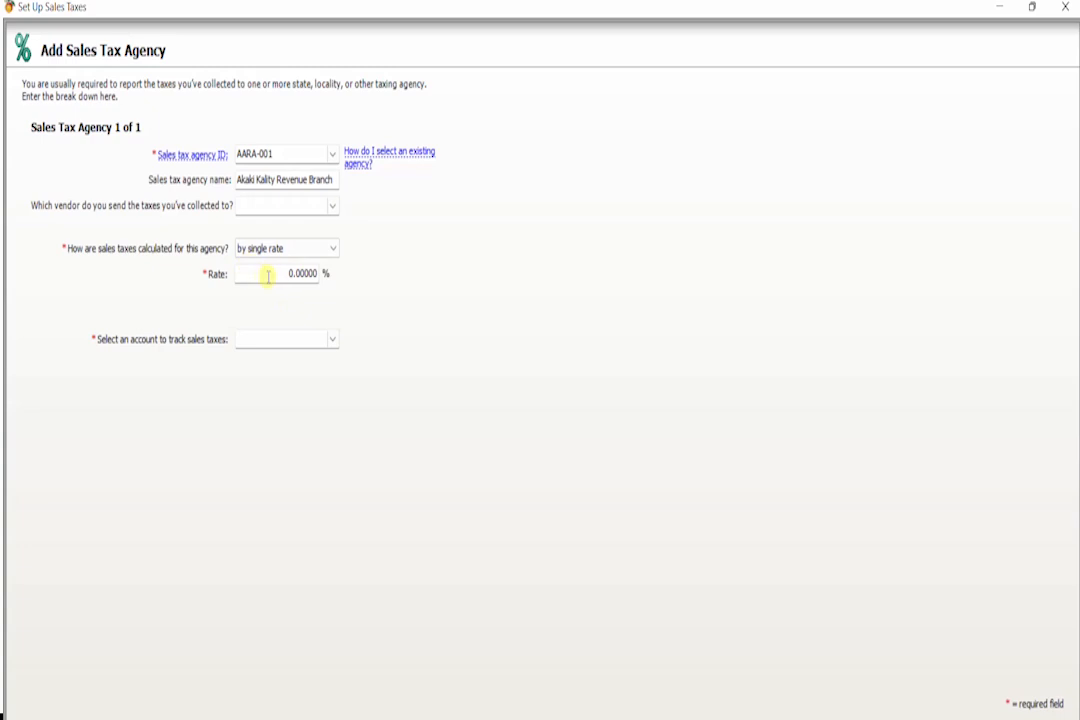
left_click(266, 274)
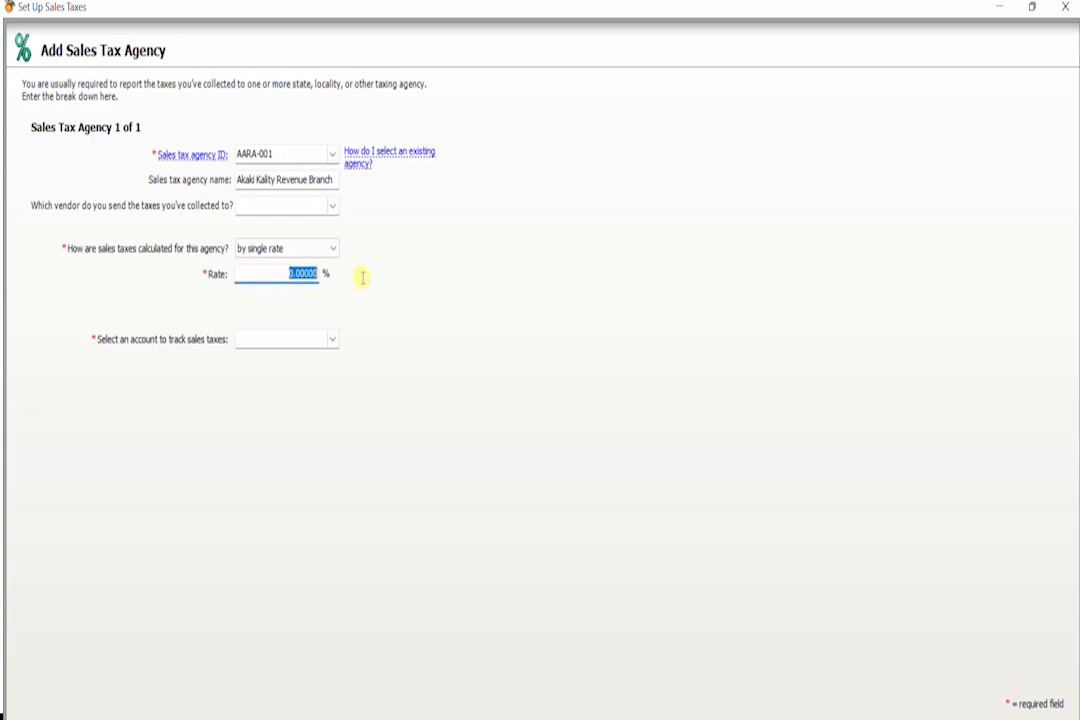
type("15")
Step: Choose account 2200 VAT Payable to track the sales taxes and continue to the sales tax naming page
left_click(251, 338)
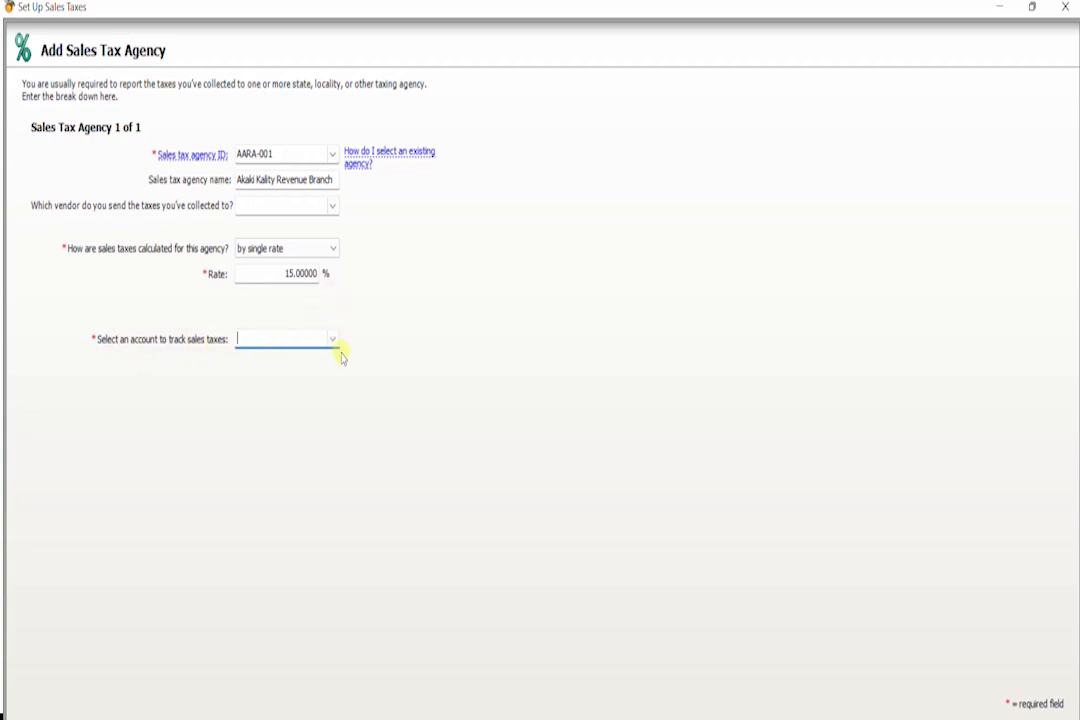
left_click(332, 339)
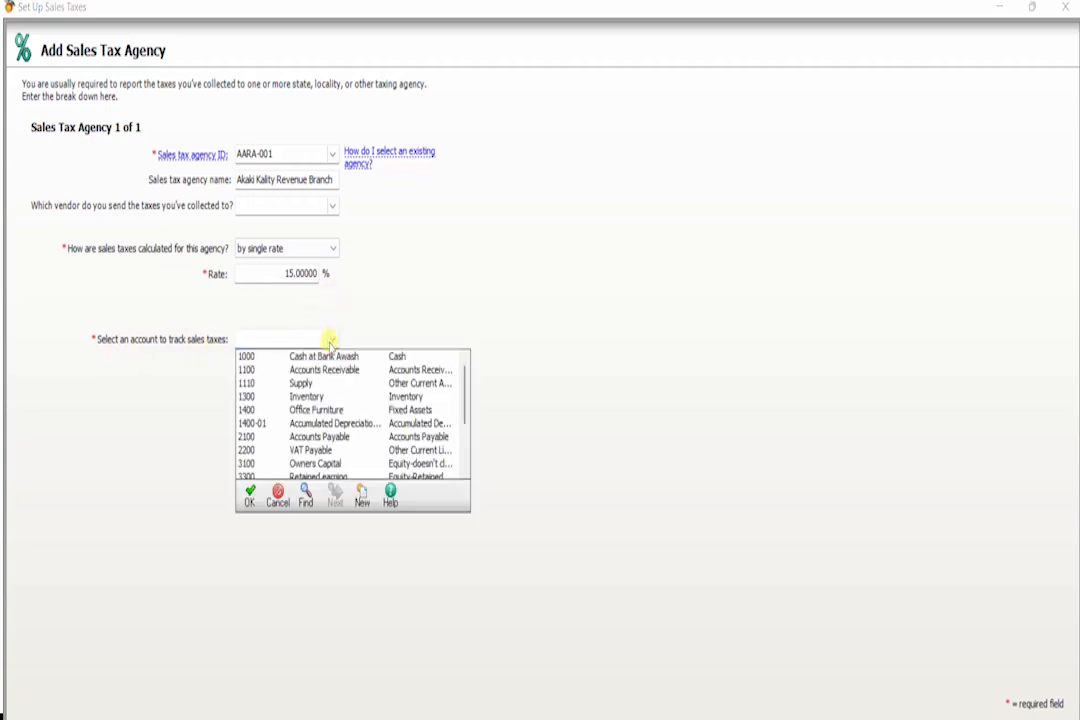
left_click(311, 451)
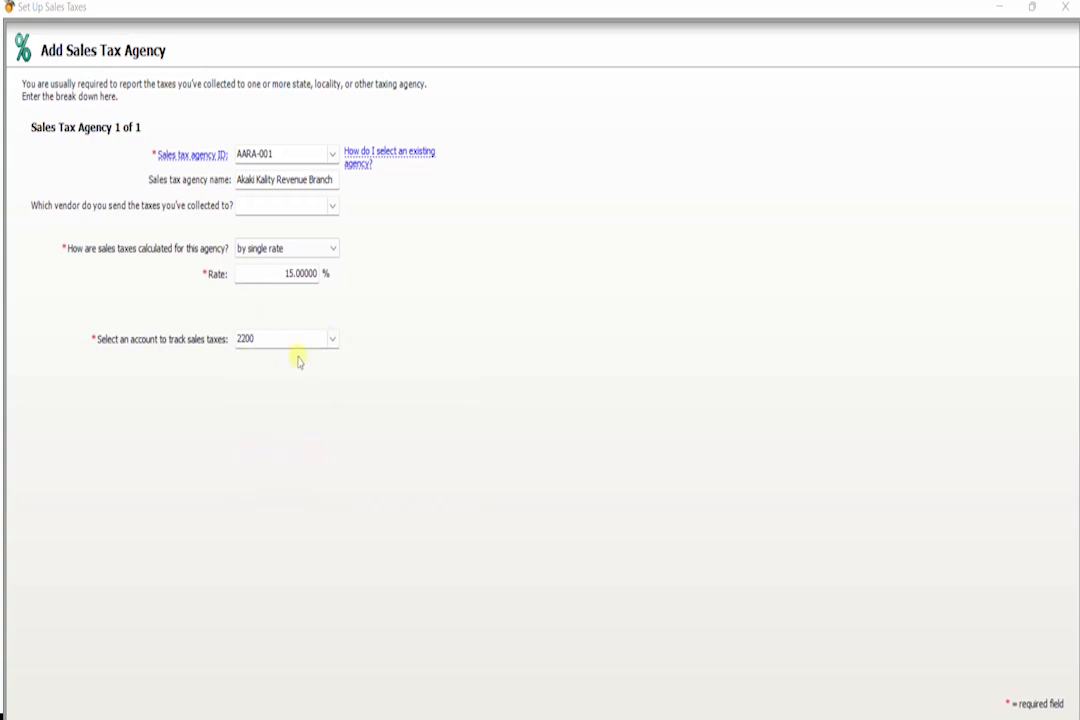
left_click(945, 717)
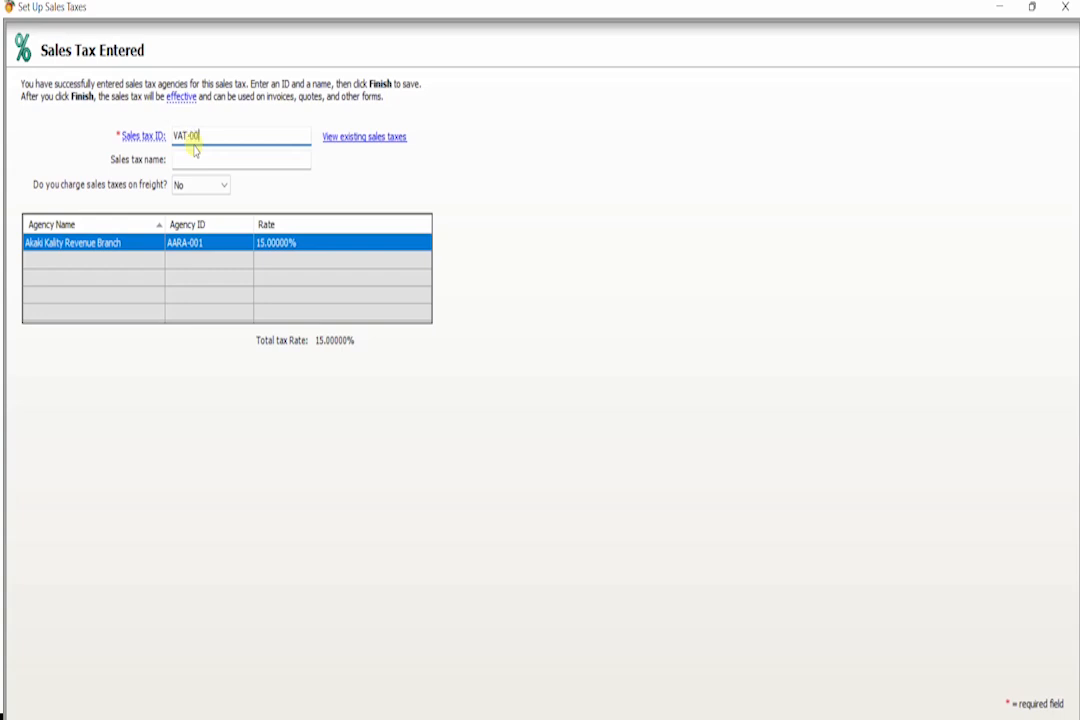
Step: Identify the sales tax as VAT-001 with the name VALUE ADDED TAX and finish saving it
type("1")
left_click(203, 162)
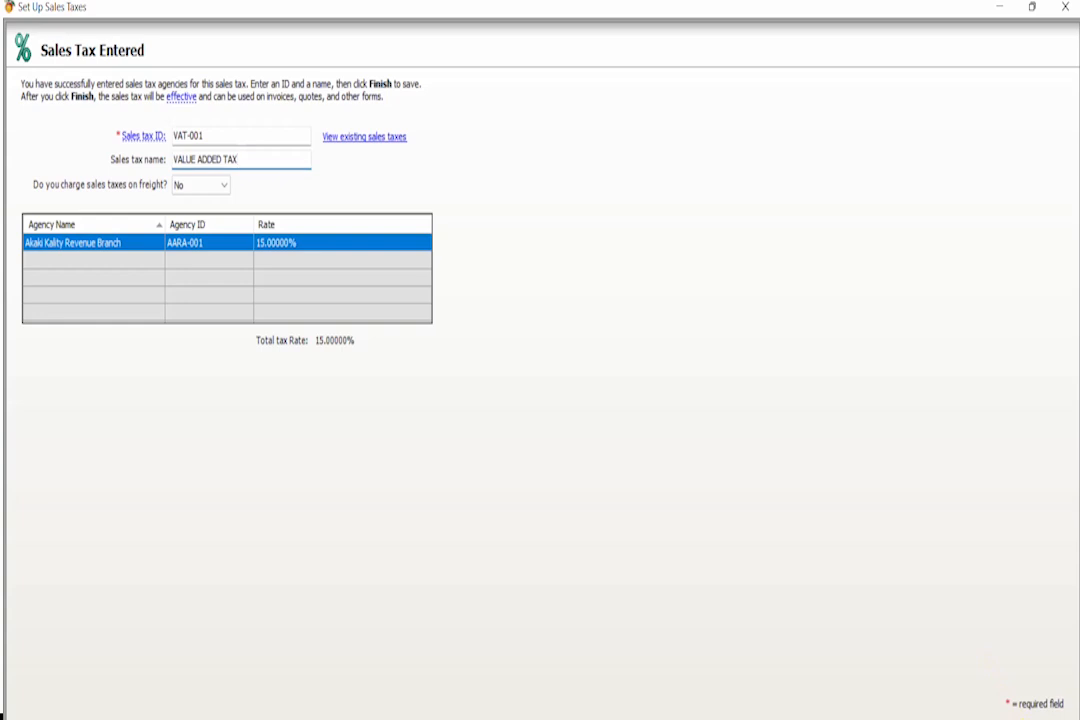
key("Return")
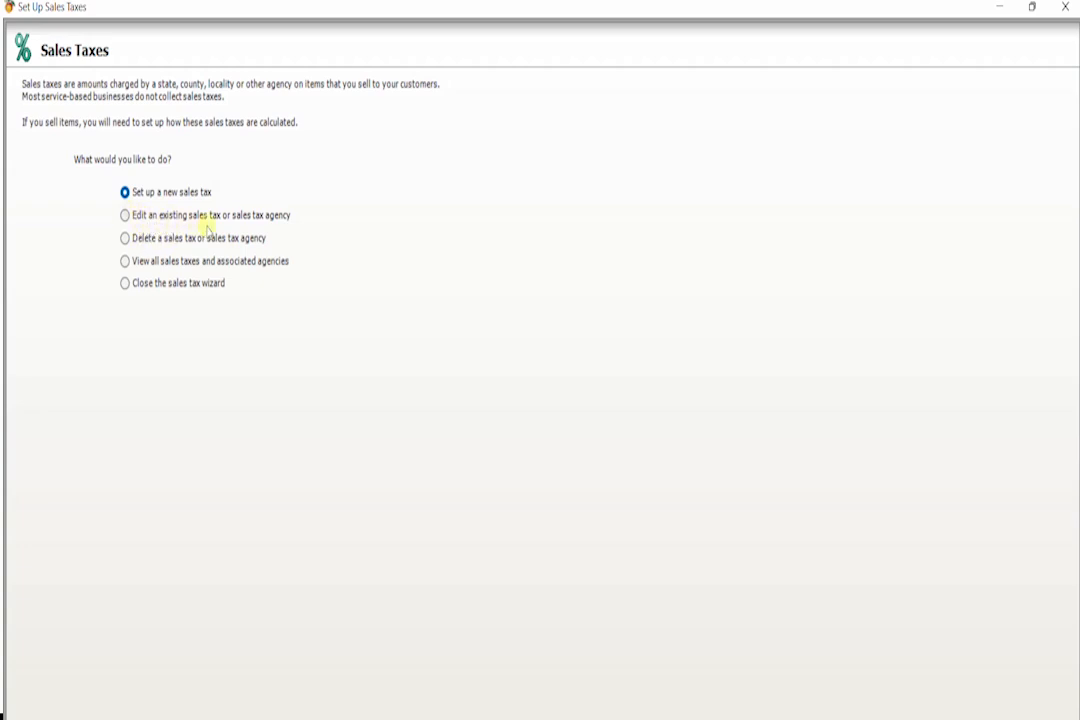
Step: Examine the VALUE ADDED TAX and Akaki Kality Revenue Branch entries offered for editing, and return to the wizard's start page
left_click(125, 216)
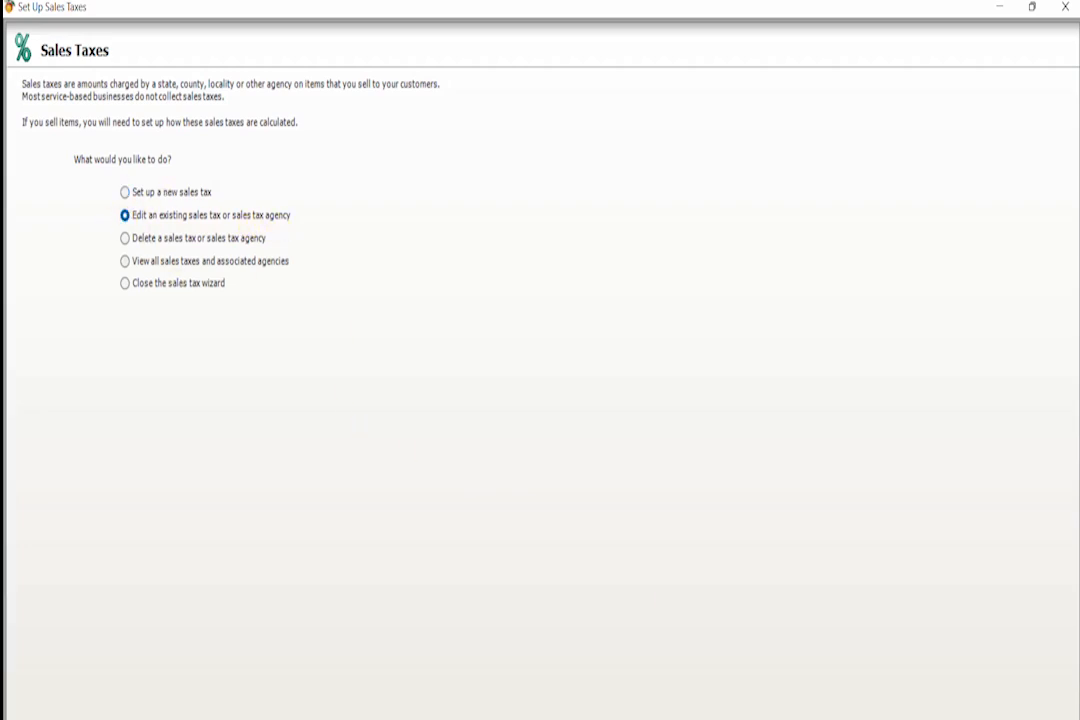
left_click(850, 716)
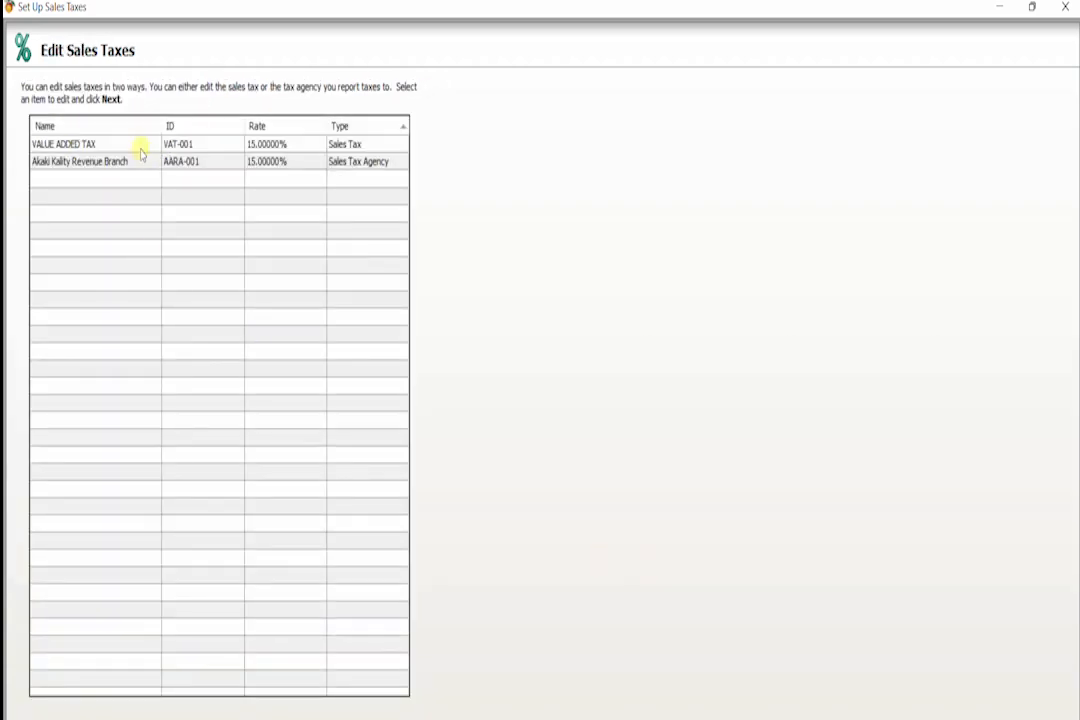
left_click(140, 144)
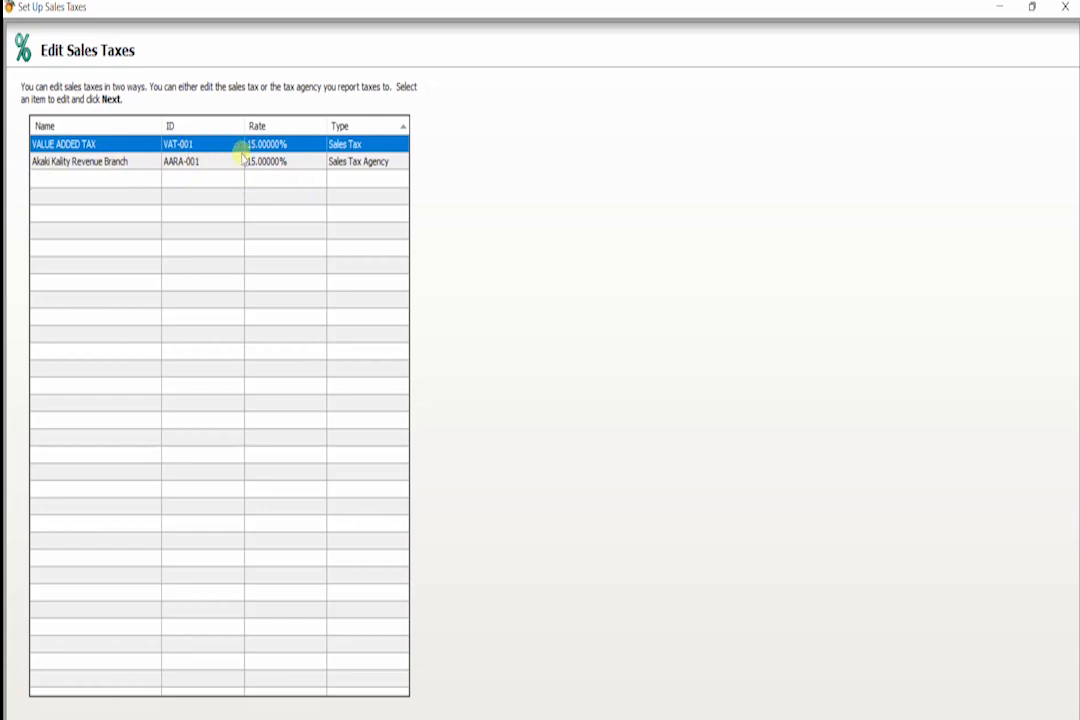
left_click(176, 163)
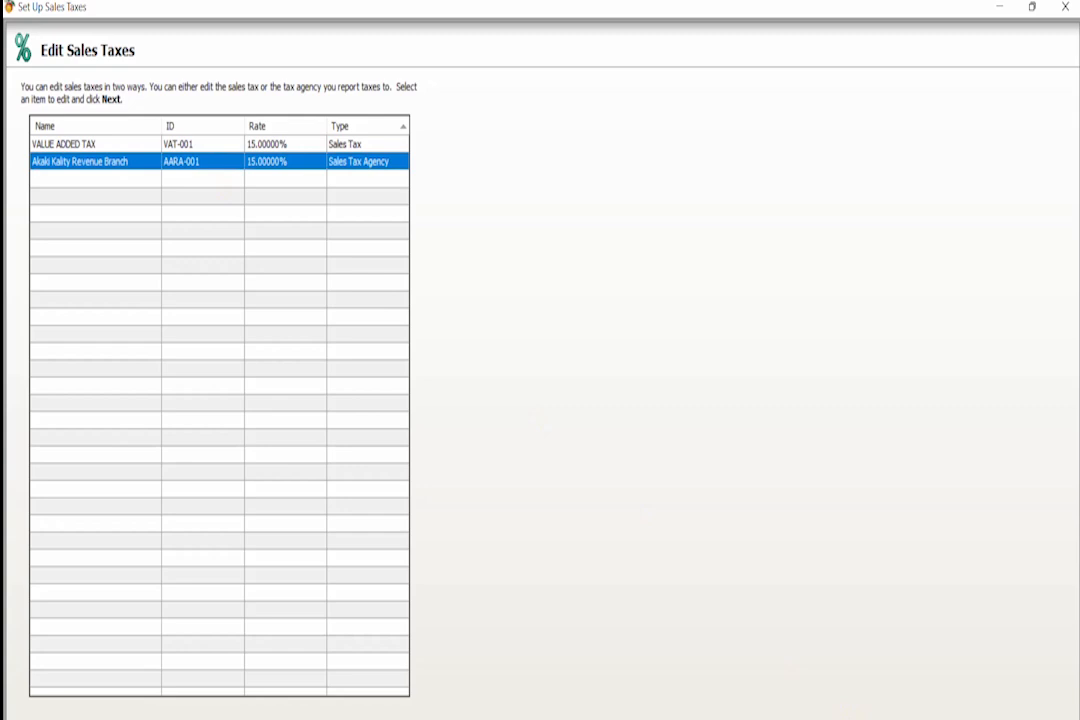
left_click(880, 718)
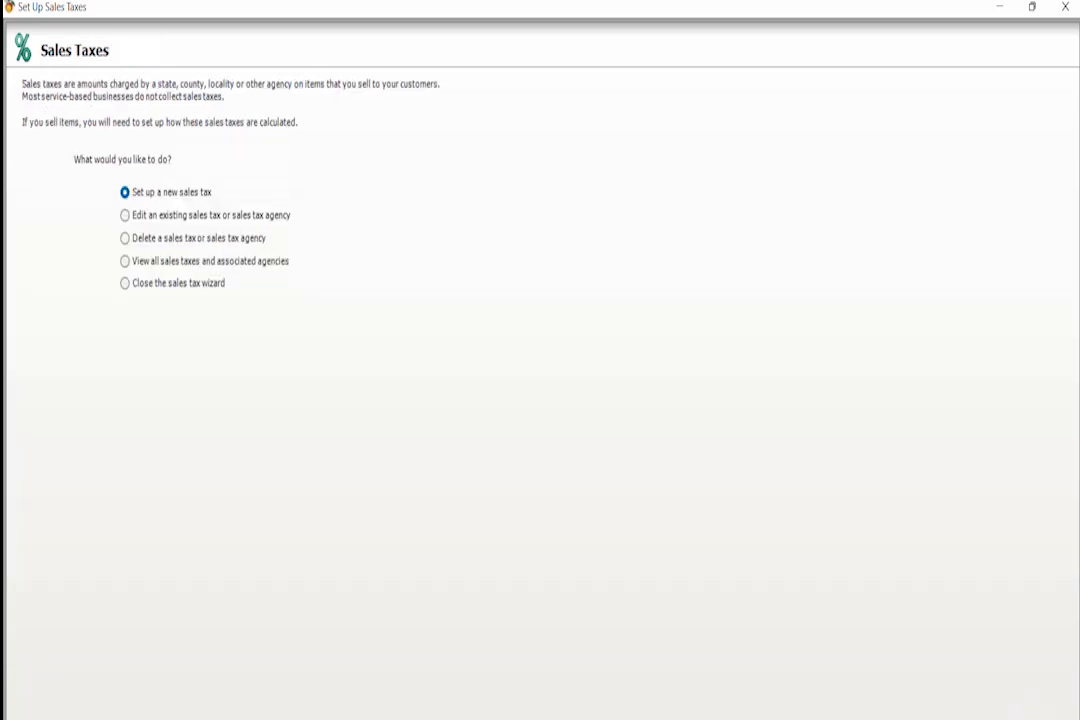
Step: View all sales taxes with their associated agencies and return to the wizard's start page
left_click(125, 238)
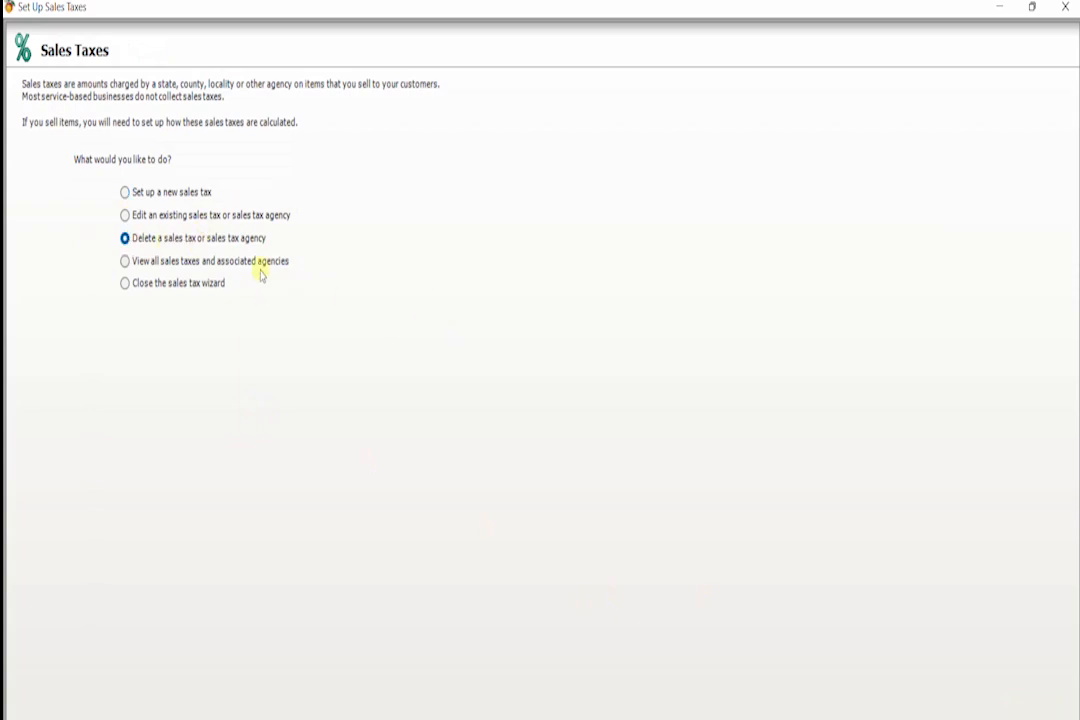
left_click(125, 262)
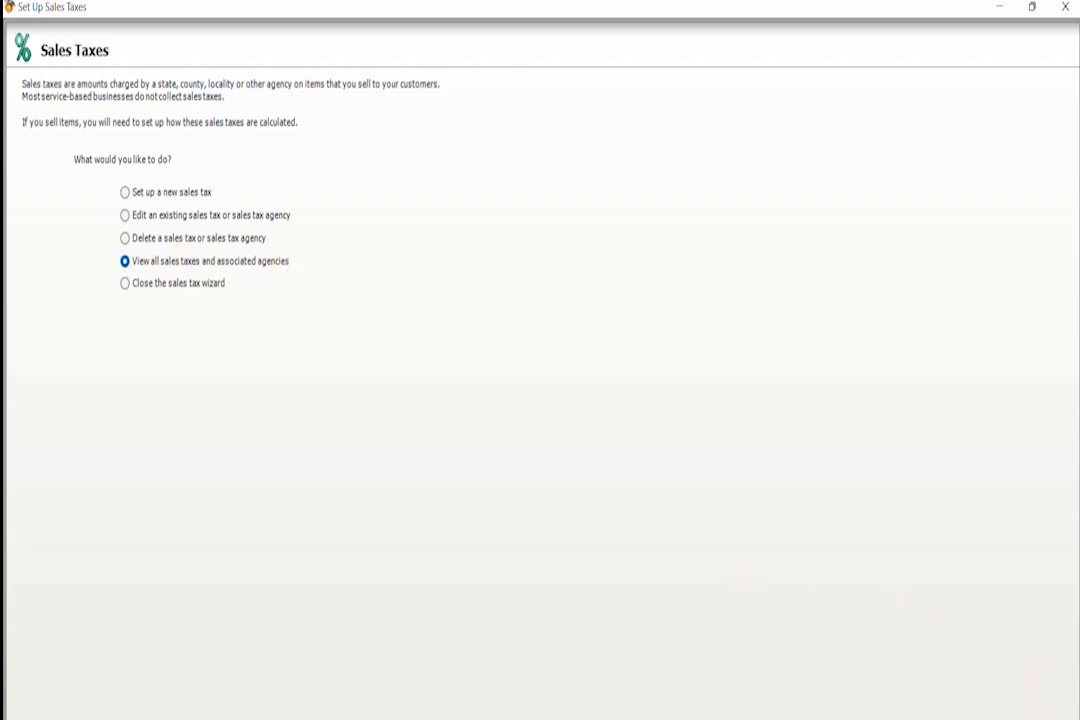
key("Return")
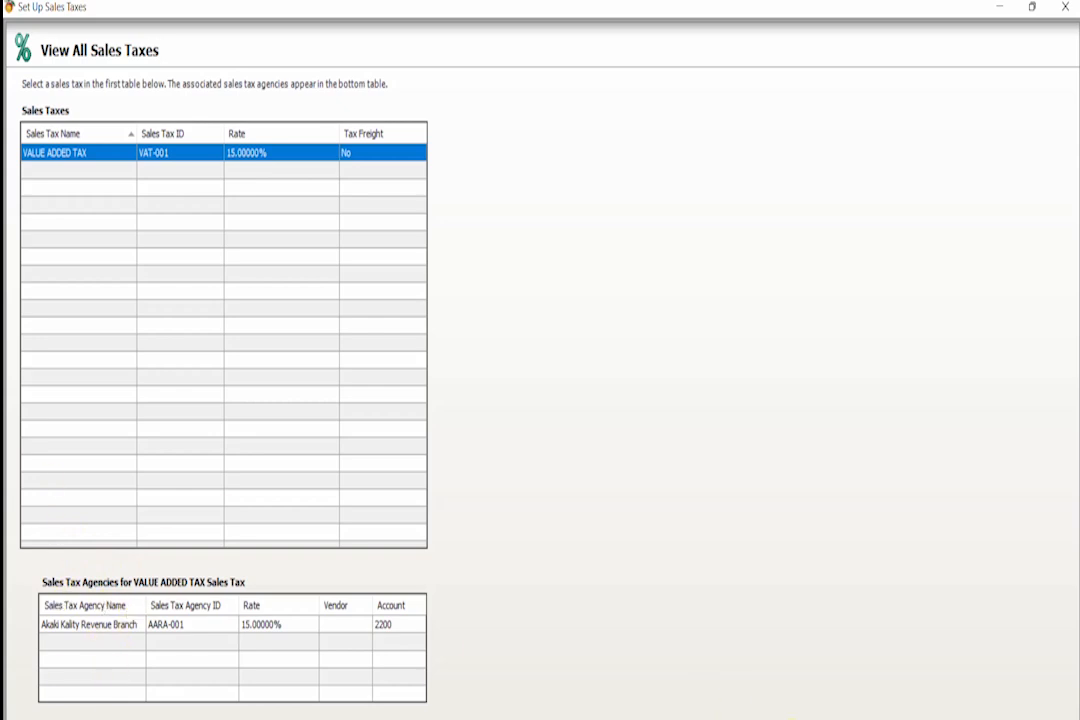
key("alt+b")
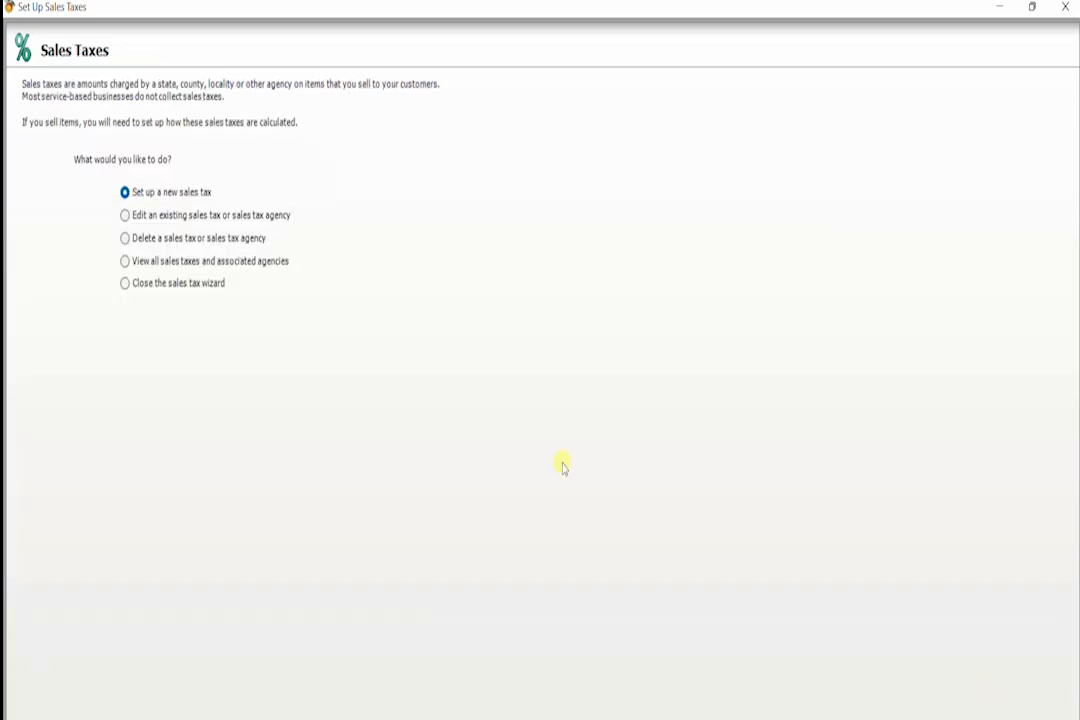